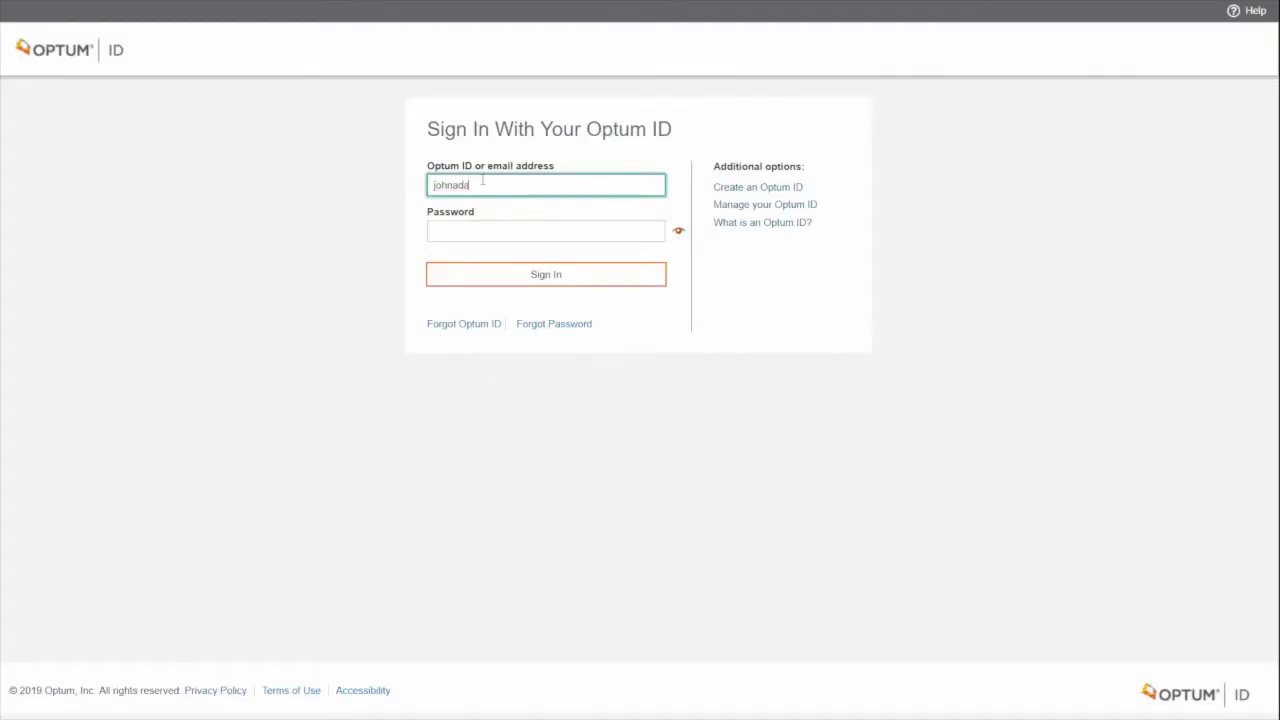
Step: Enter the account password to sign in, then go to Utilities > Enrollments
key("Tab")
type("******")
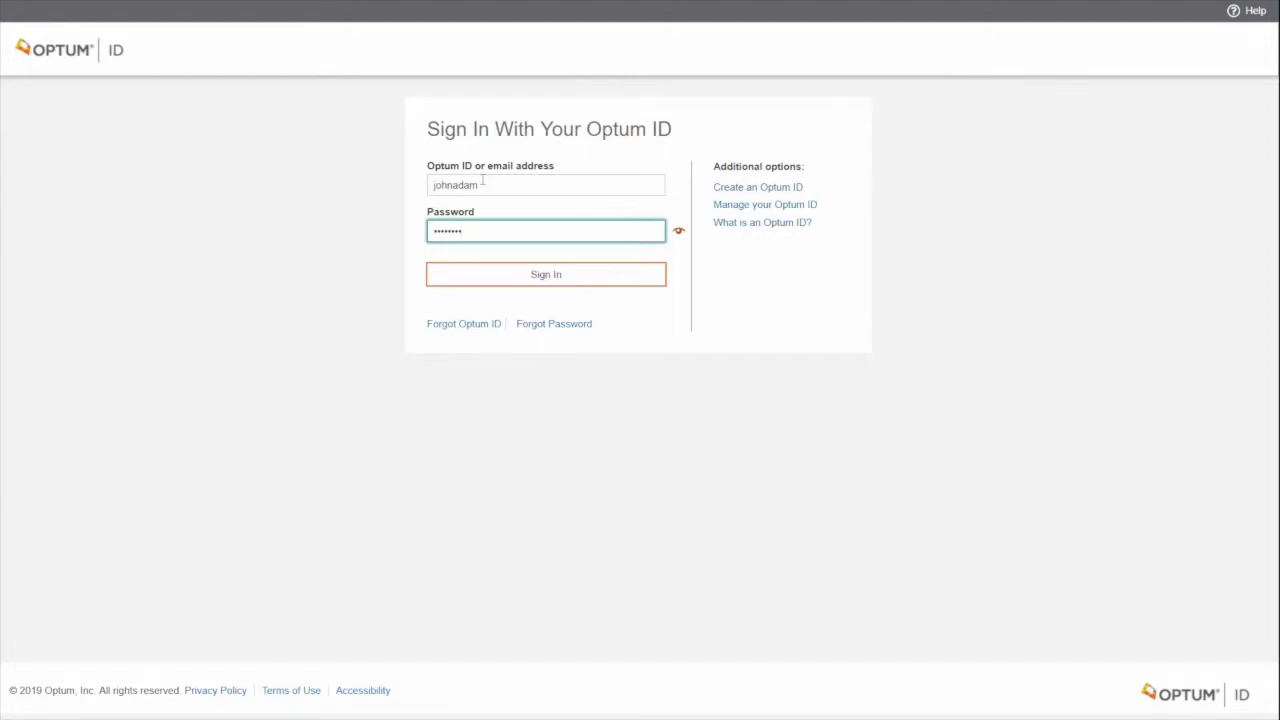
type("**")
key("Return")
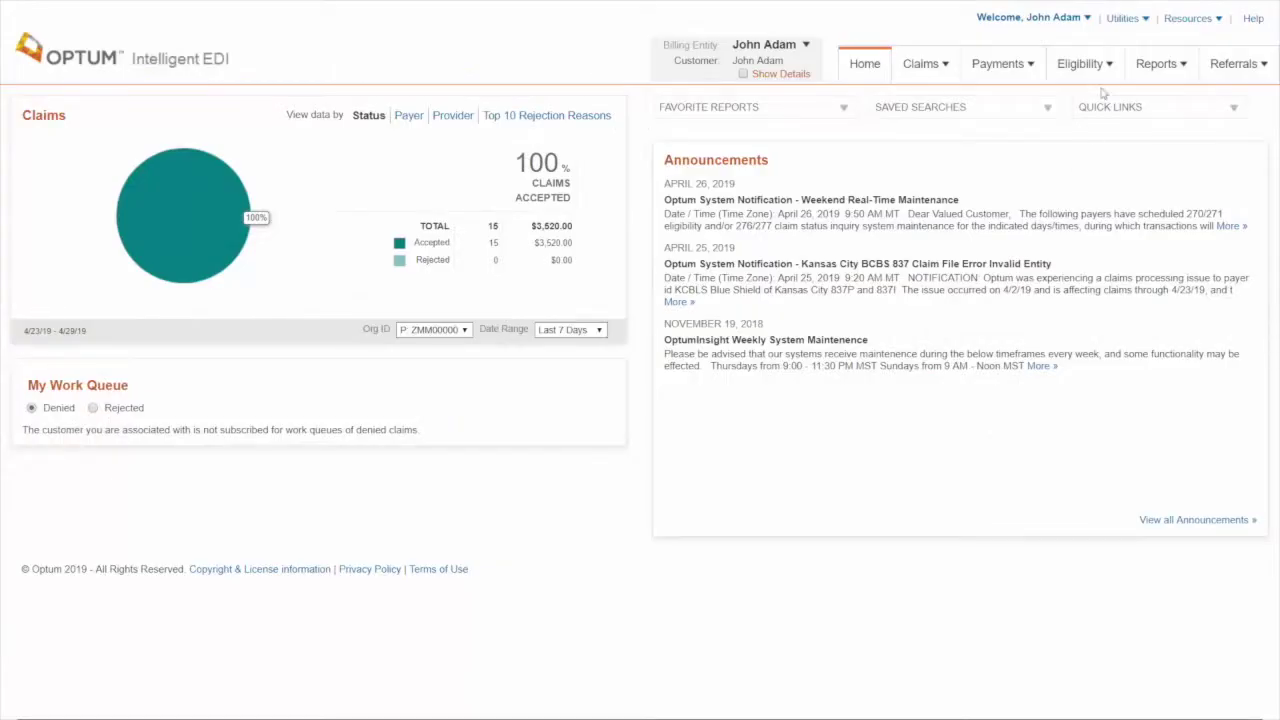
left_click(1146, 19)
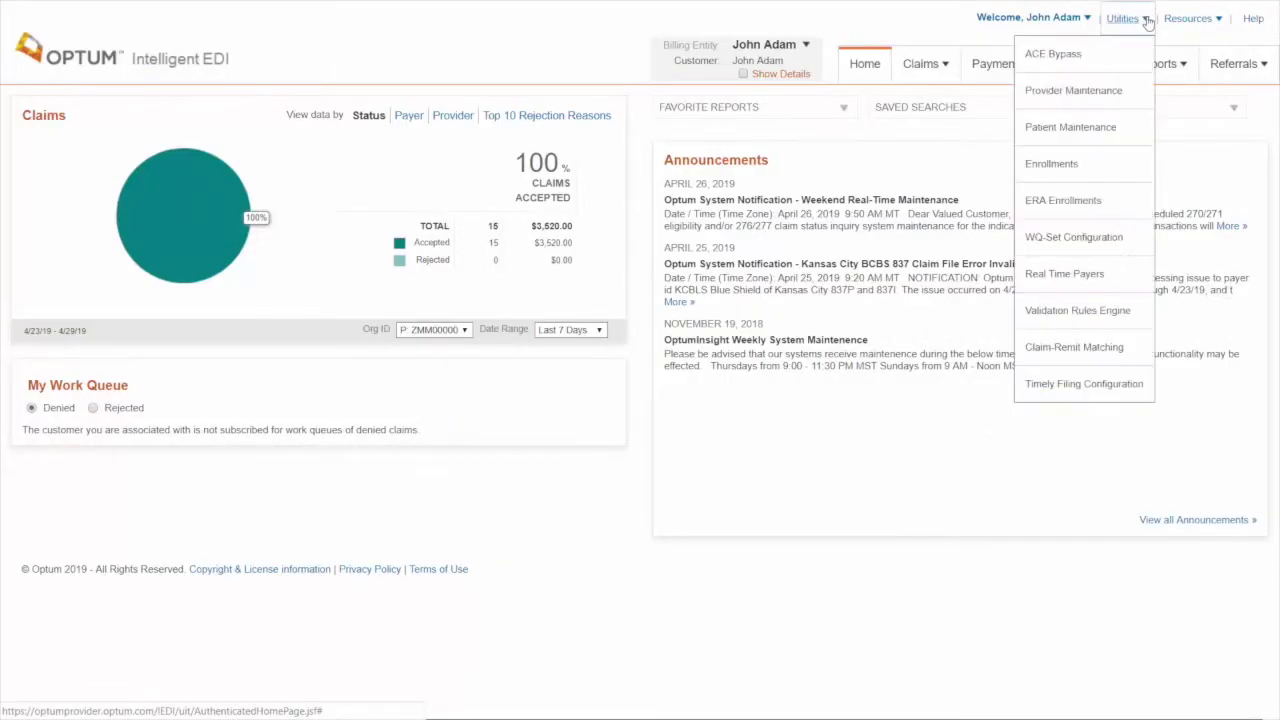
left_click(1094, 165)
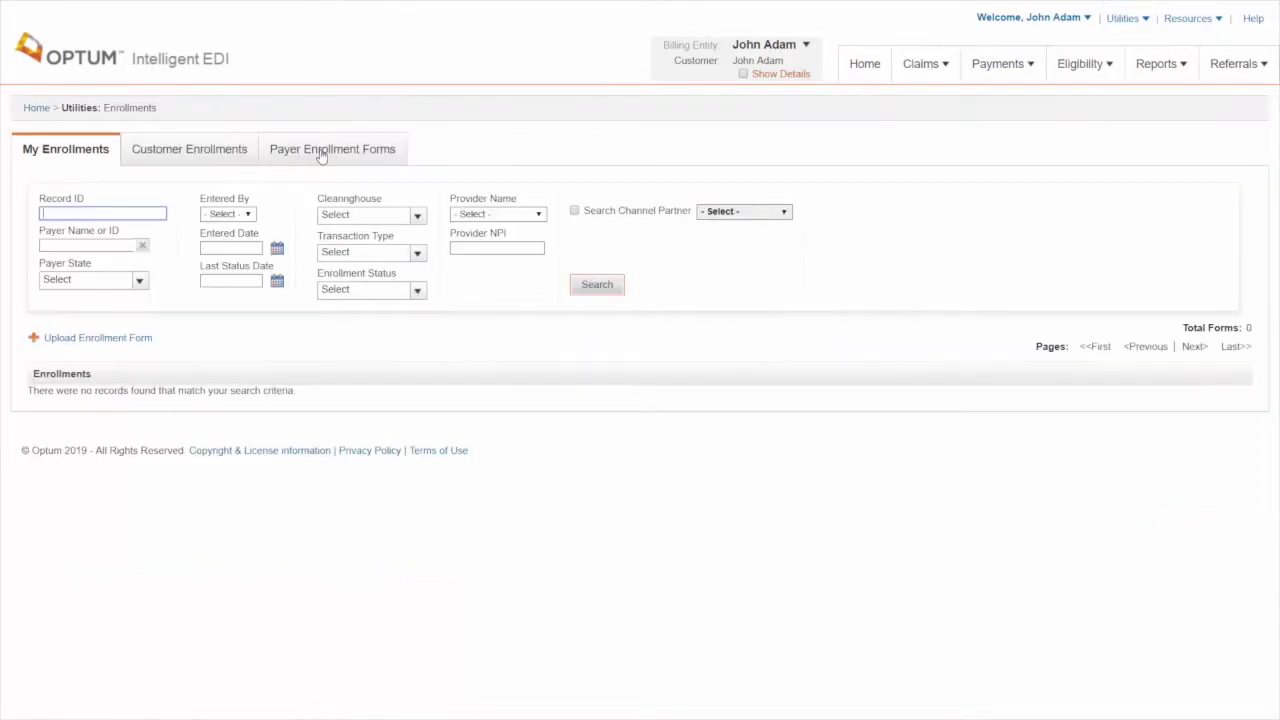
Step: Search the Payer Enrollment Forms for Remittance forms from payer Aetna (60054)
left_click(352, 150)
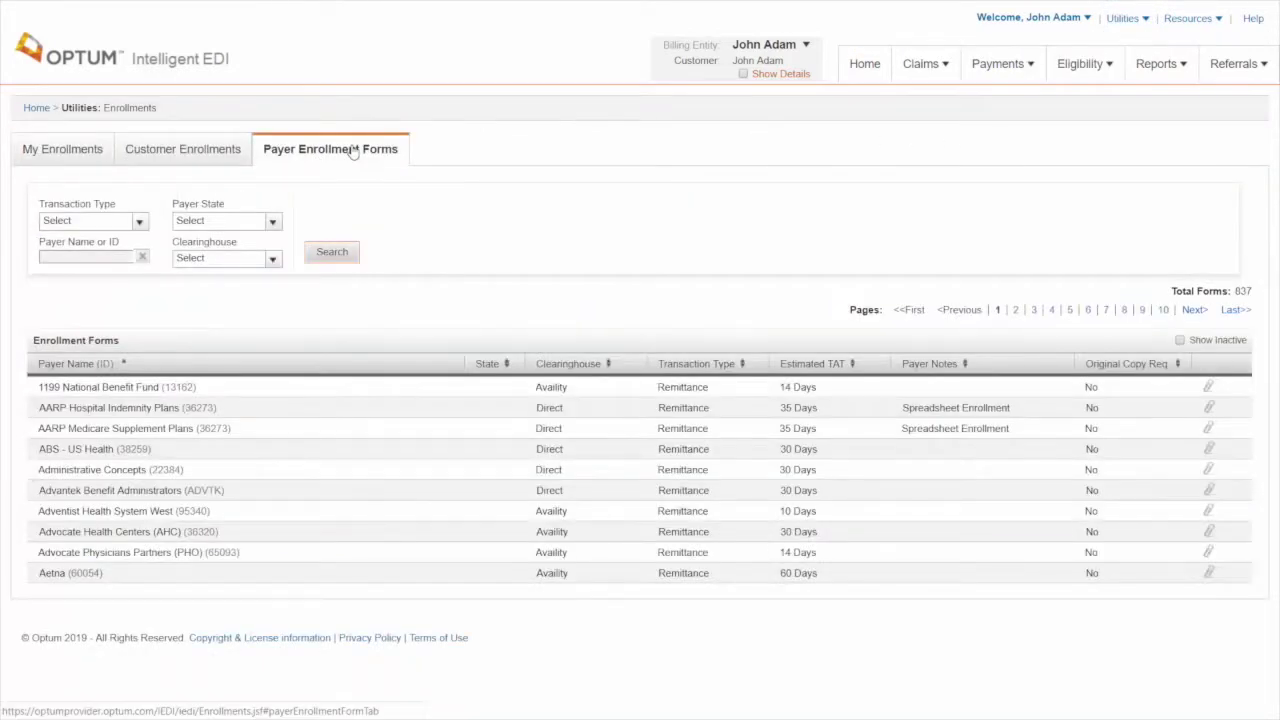
left_click(136, 222)
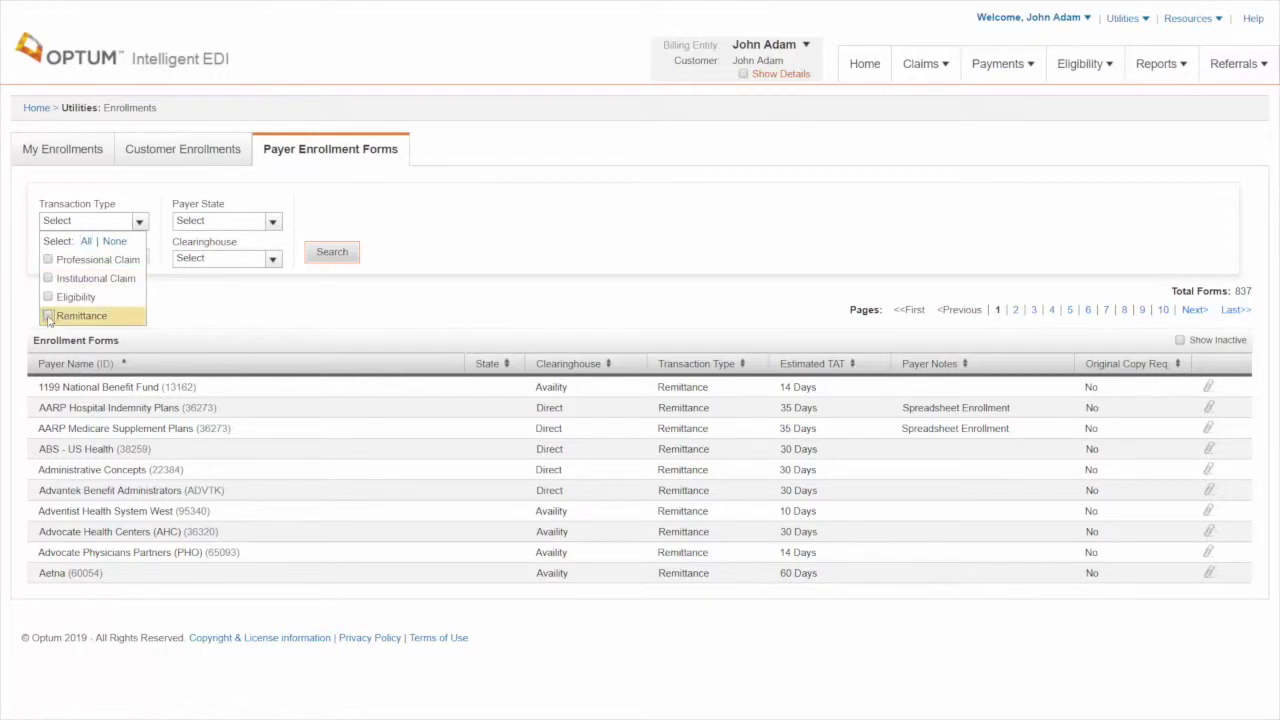
left_click(48, 316)
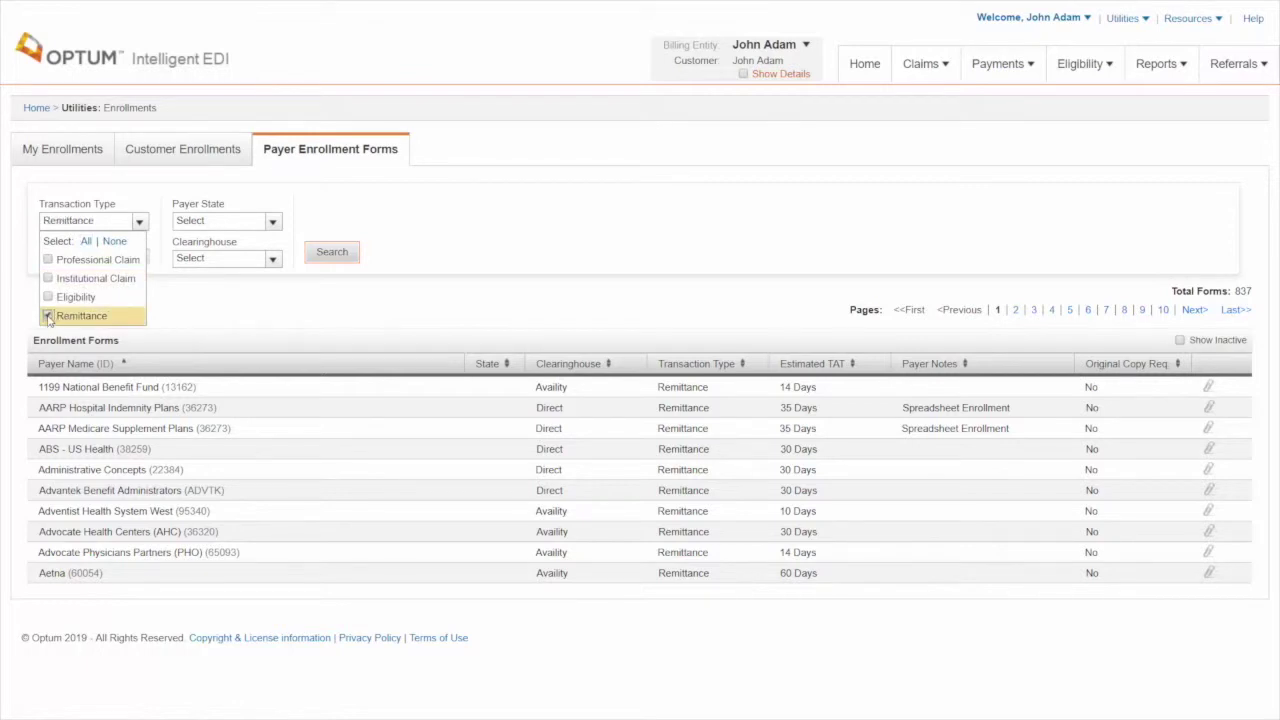
left_click(168, 307)
left_click(106, 255)
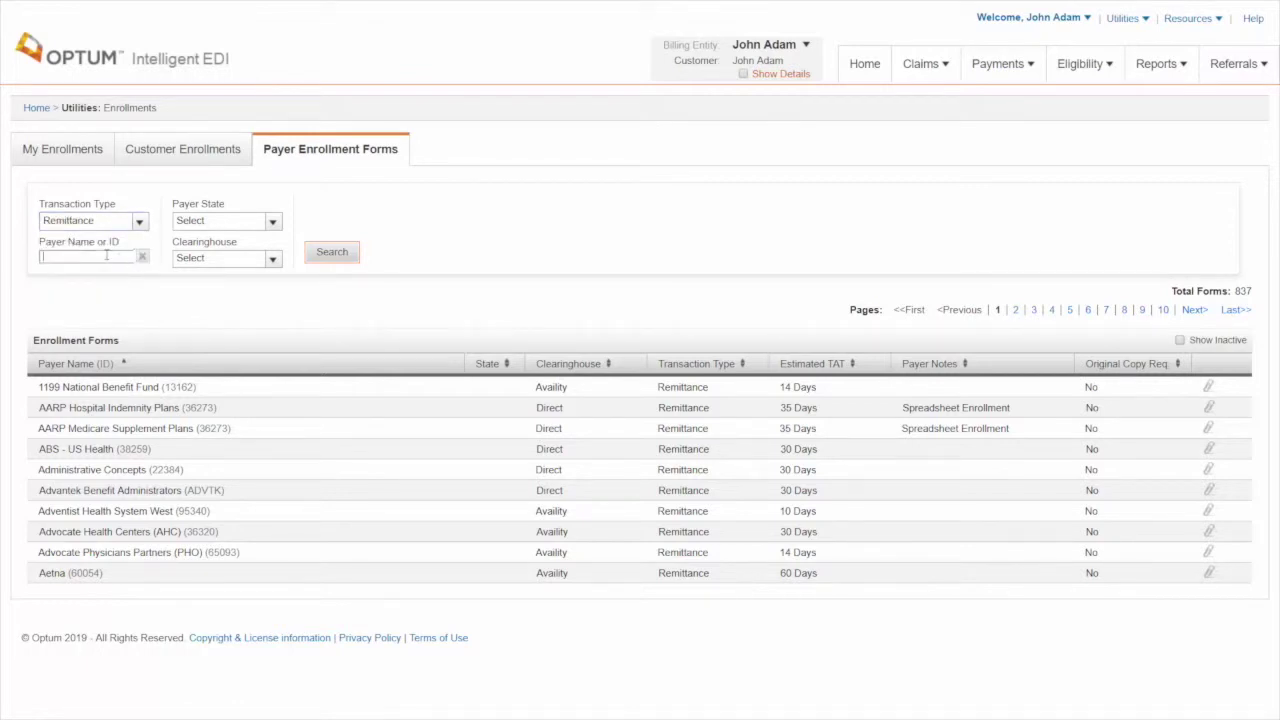
type("aetna")
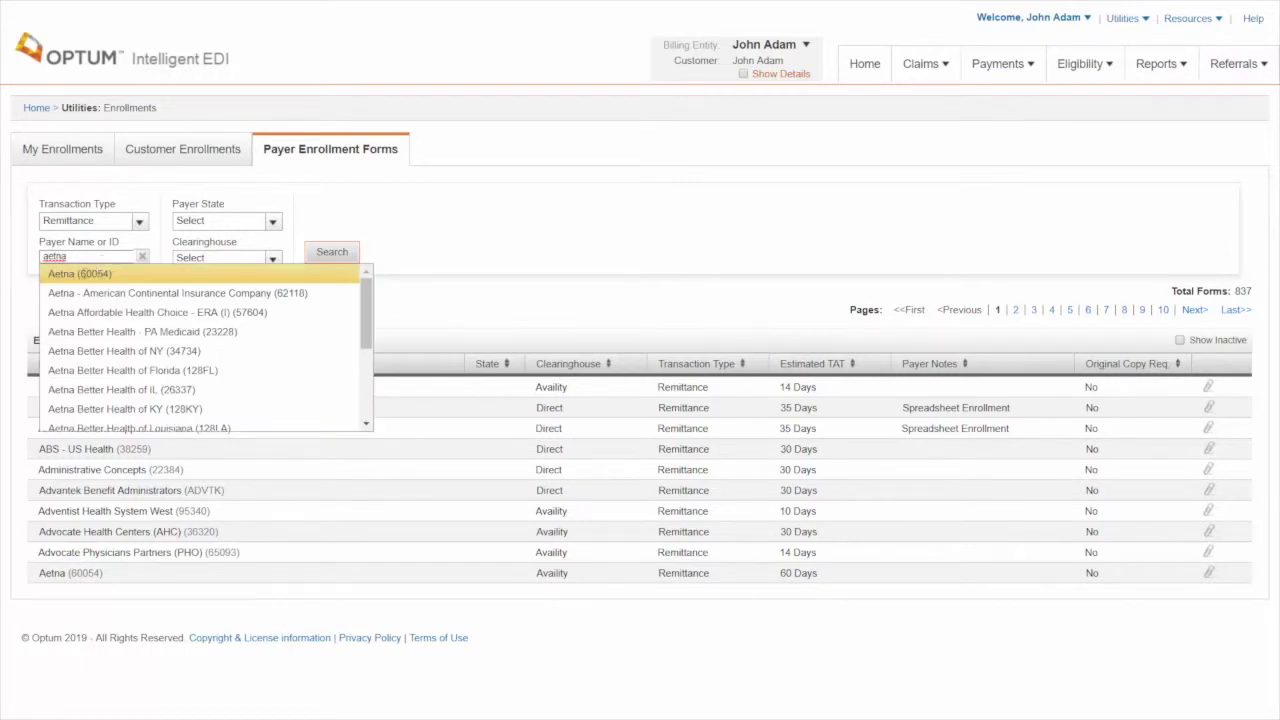
left_click(85, 273)
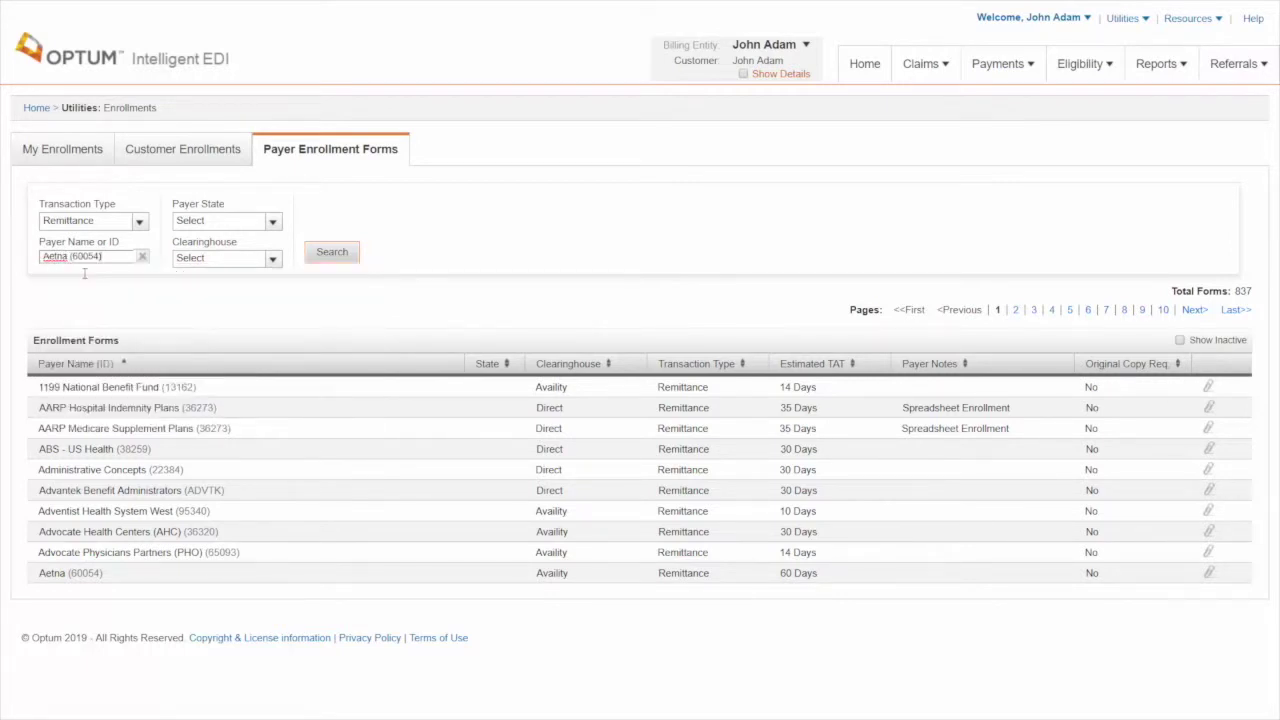
left_click(331, 257)
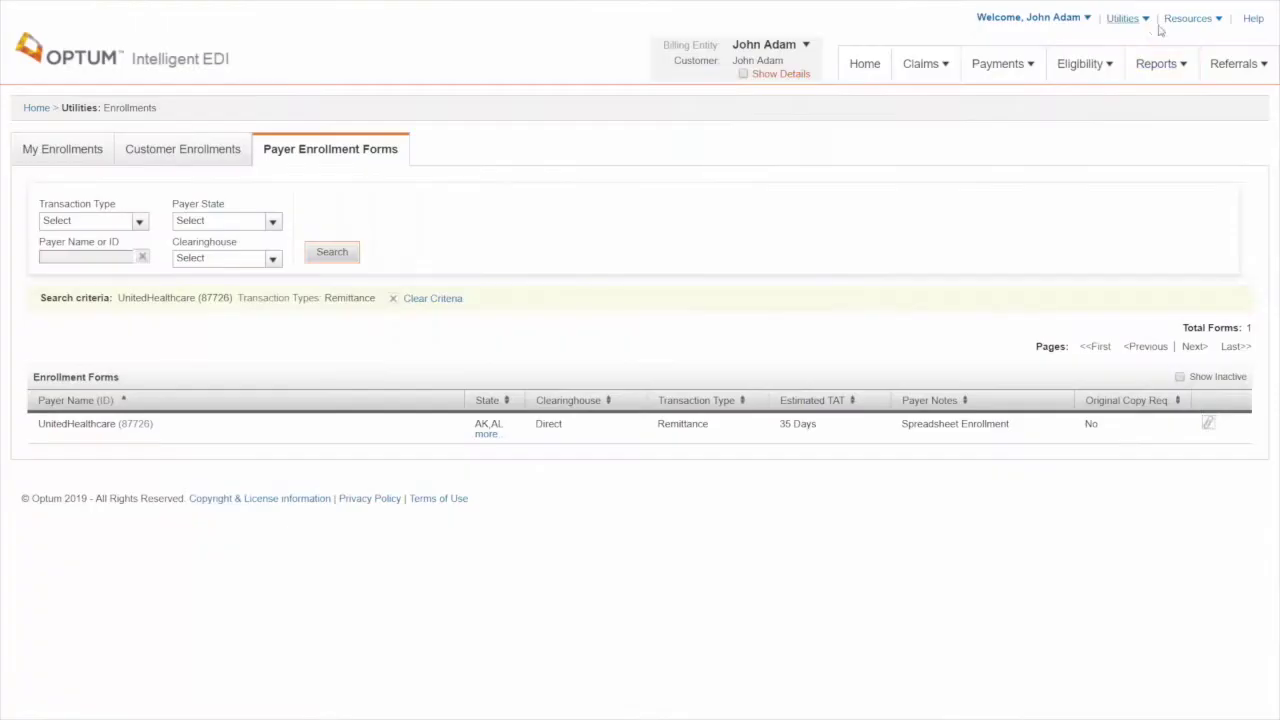
left_click(1146, 22)
Step: From ERA Enrollments, start a New ERA Enrollment form and scroll through its sections
left_click(1072, 200)
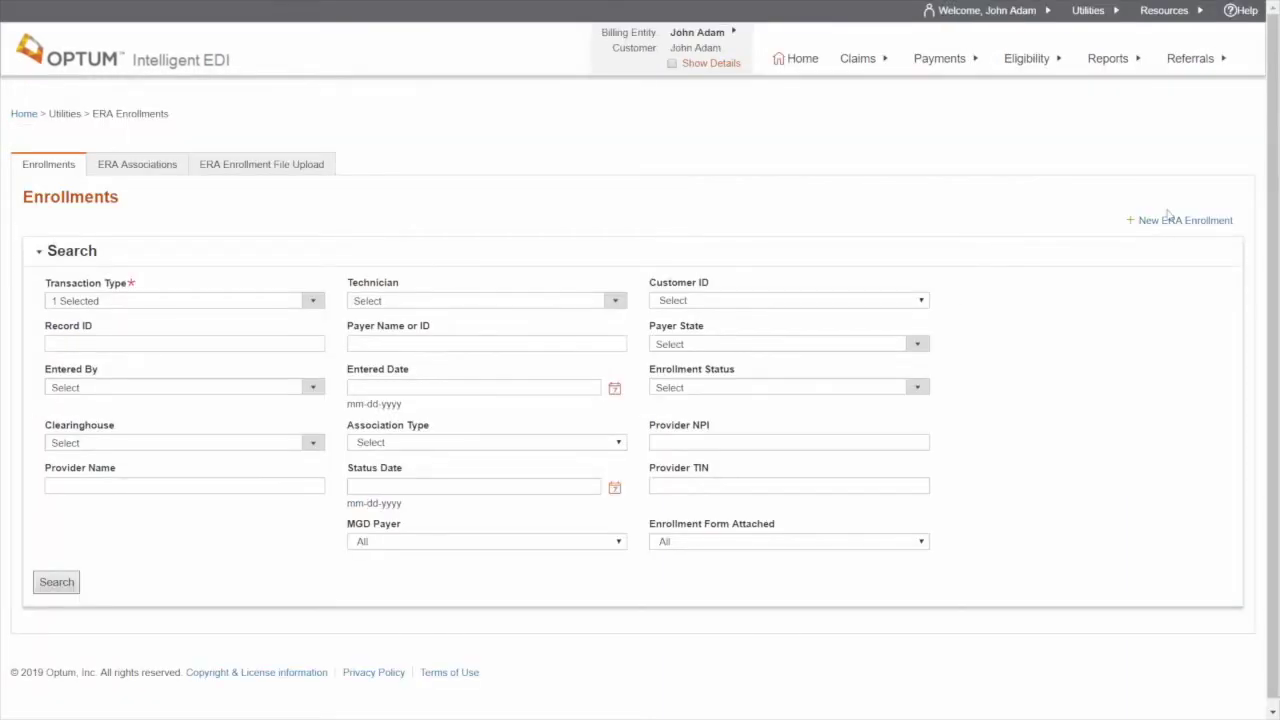
left_click(1178, 224)
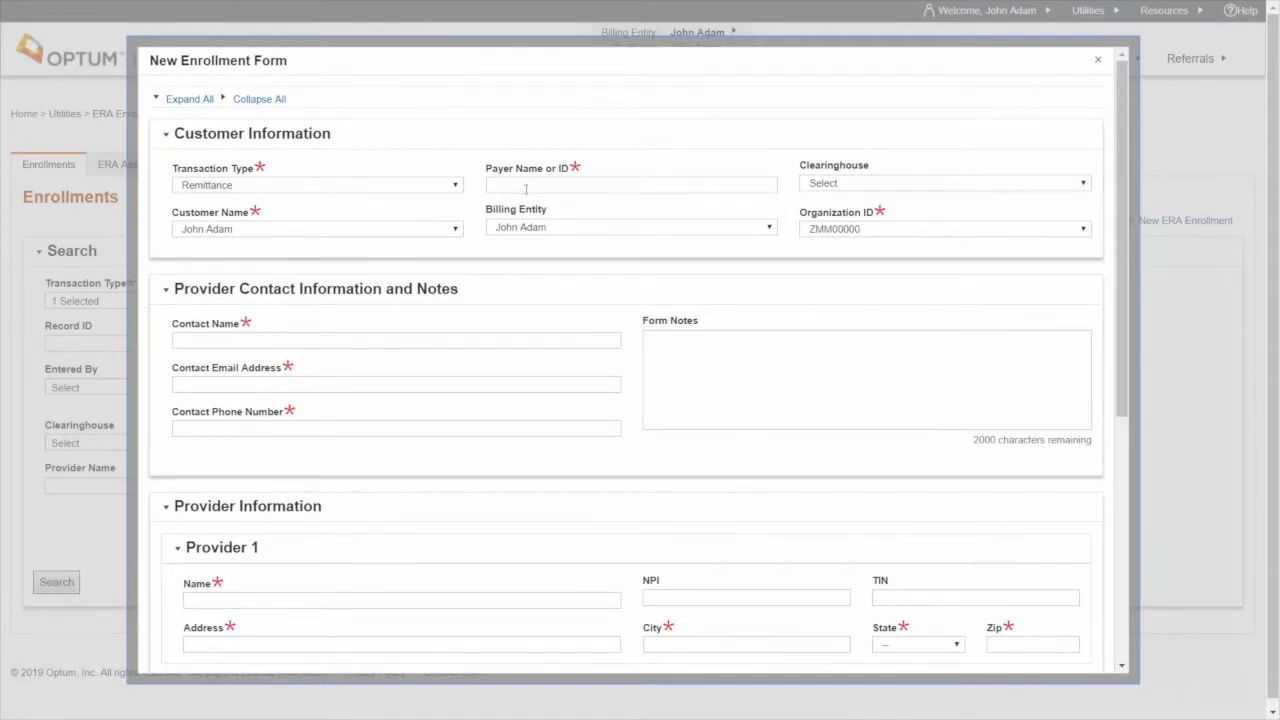
scroll(734, 391, "down", 3)
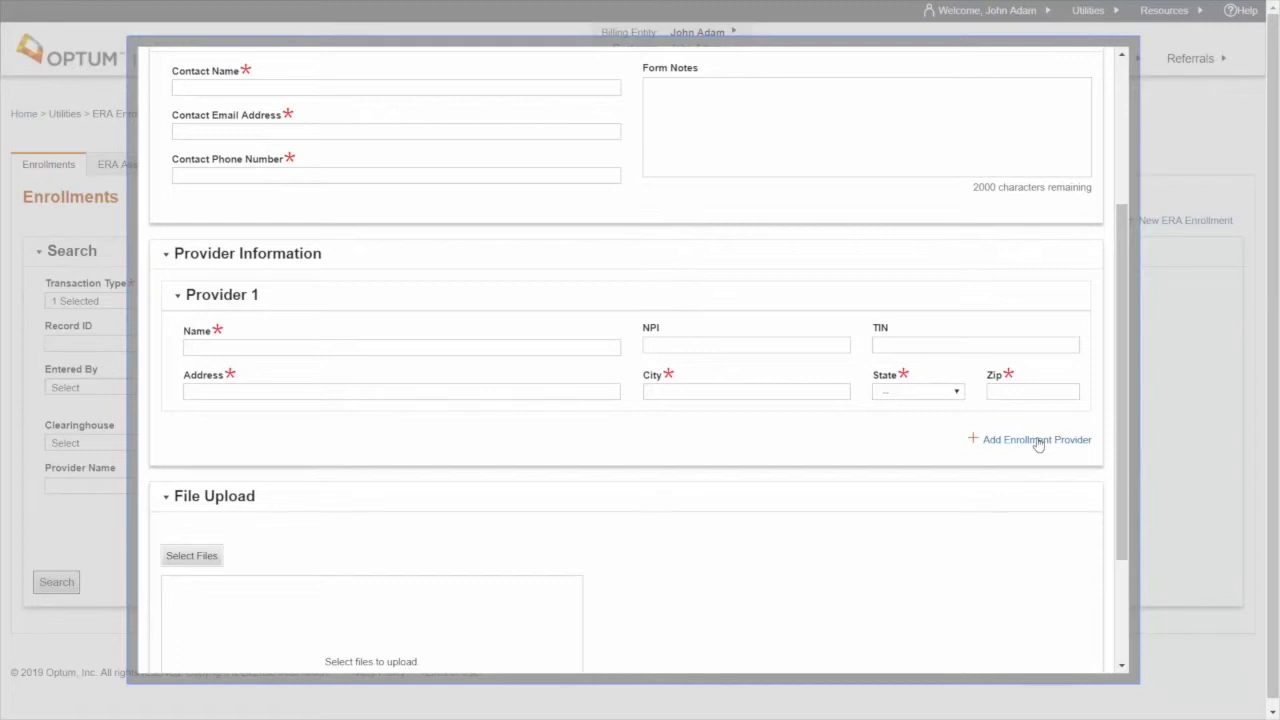
scroll(757, 520, "down", 2)
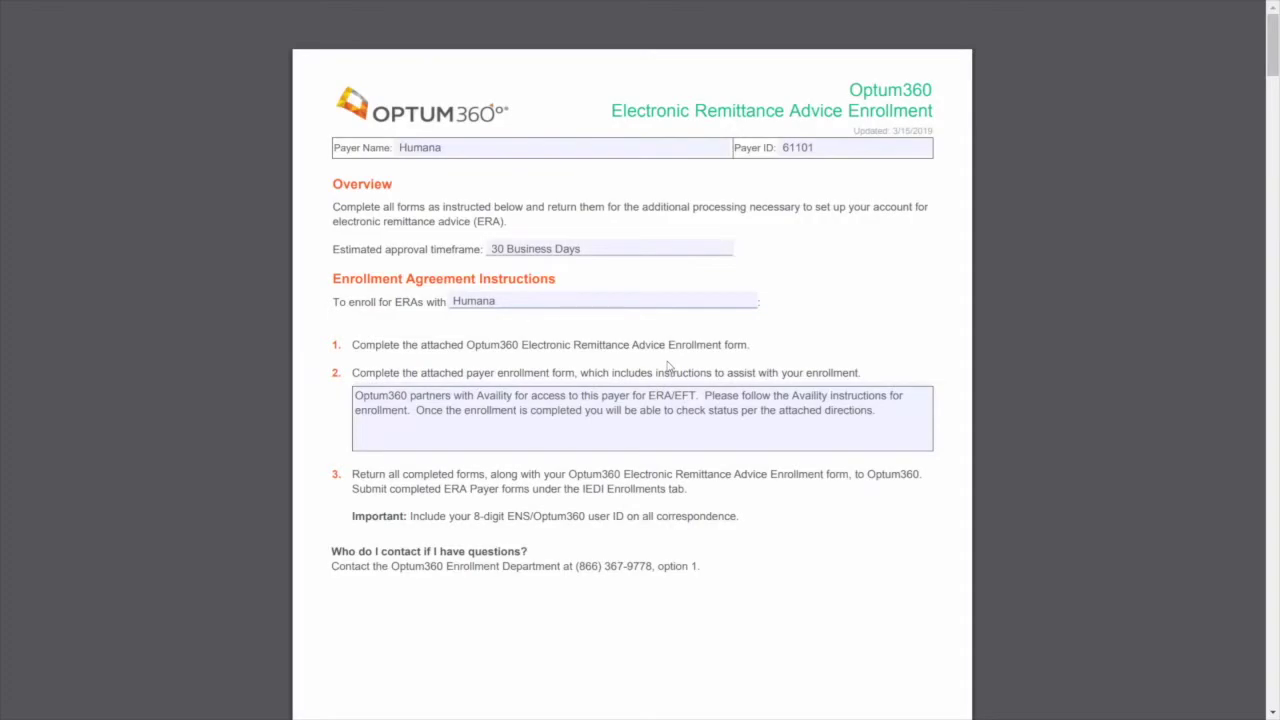
Step: Scroll the Humana enrollment PDF down to the page 2 enrollment form
scroll(668, 366, "down", 10)
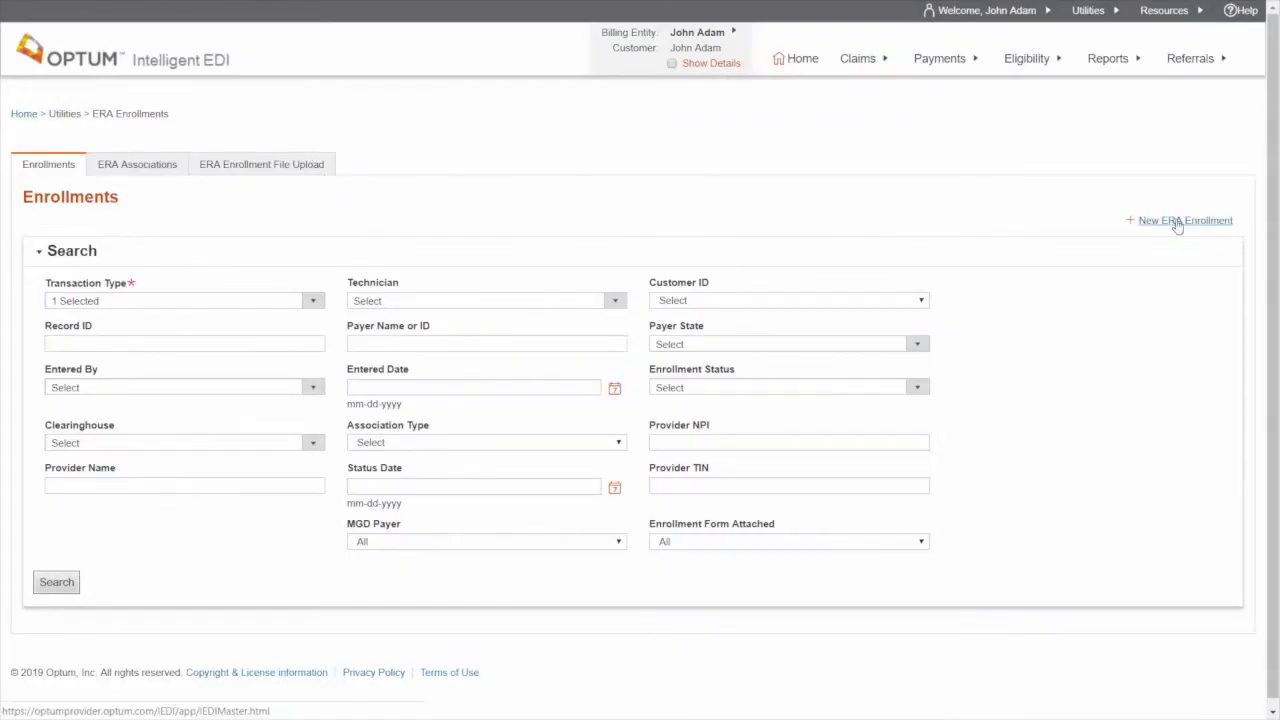
Step: Start another New ERA Enrollment form and scroll down through its fields
left_click(1178, 221)
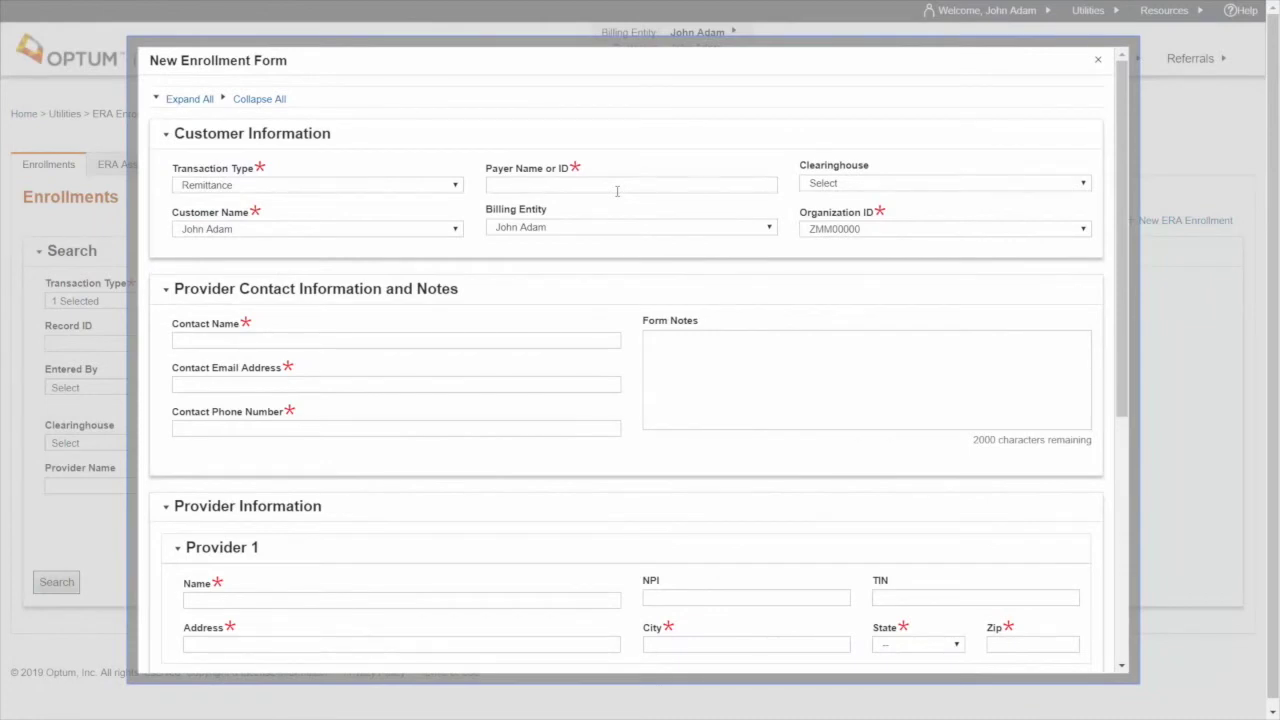
scroll(737, 391, "down", 3)
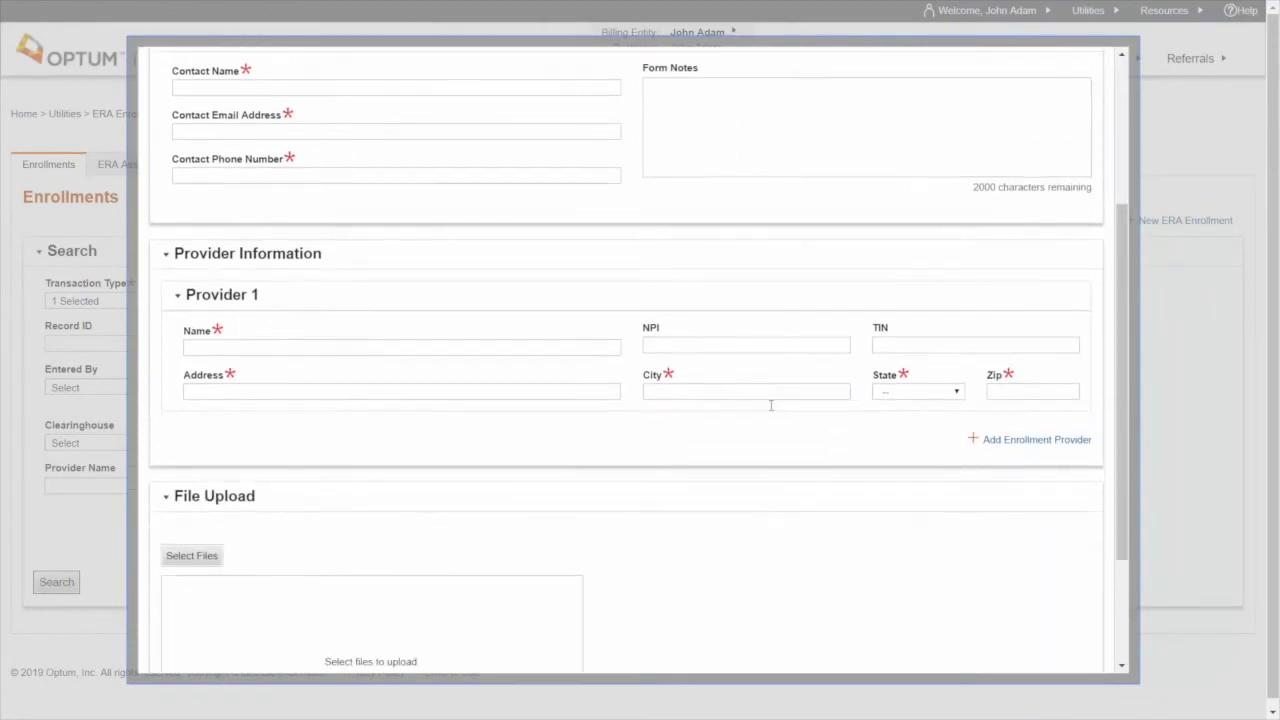
scroll(760, 521, "down", 3)
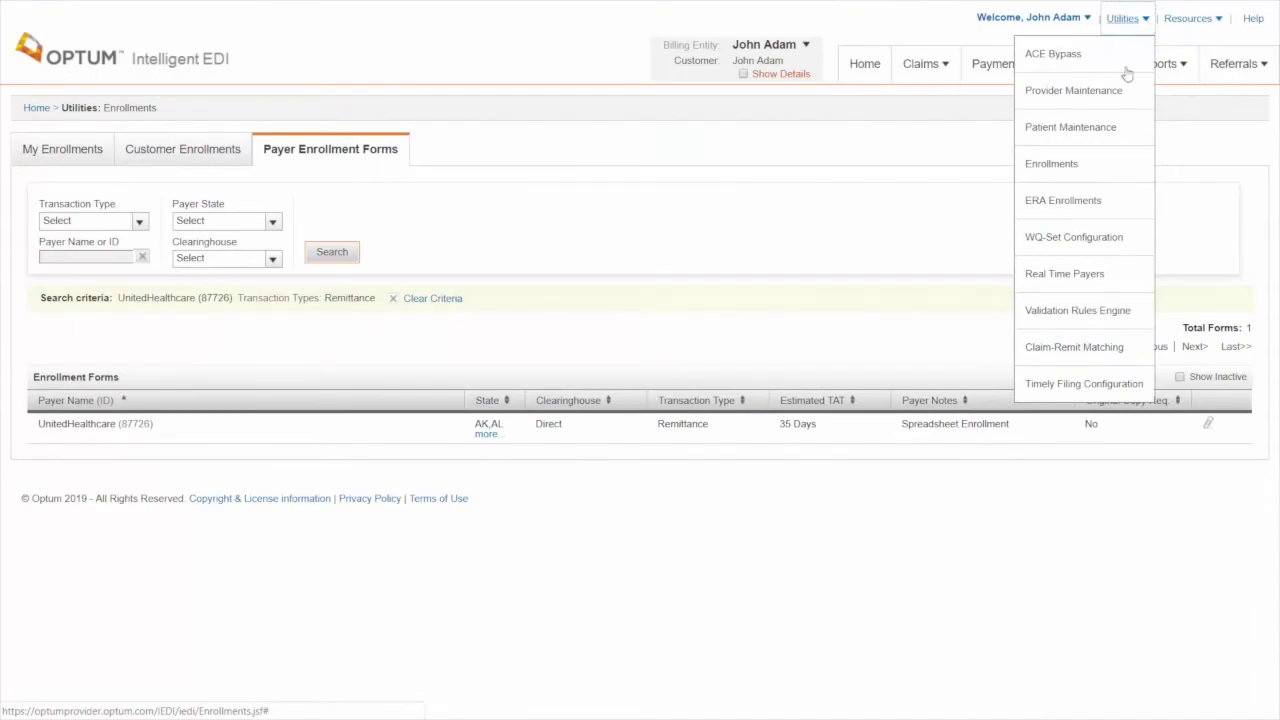
left_click(1074, 200)
left_click(1178, 224)
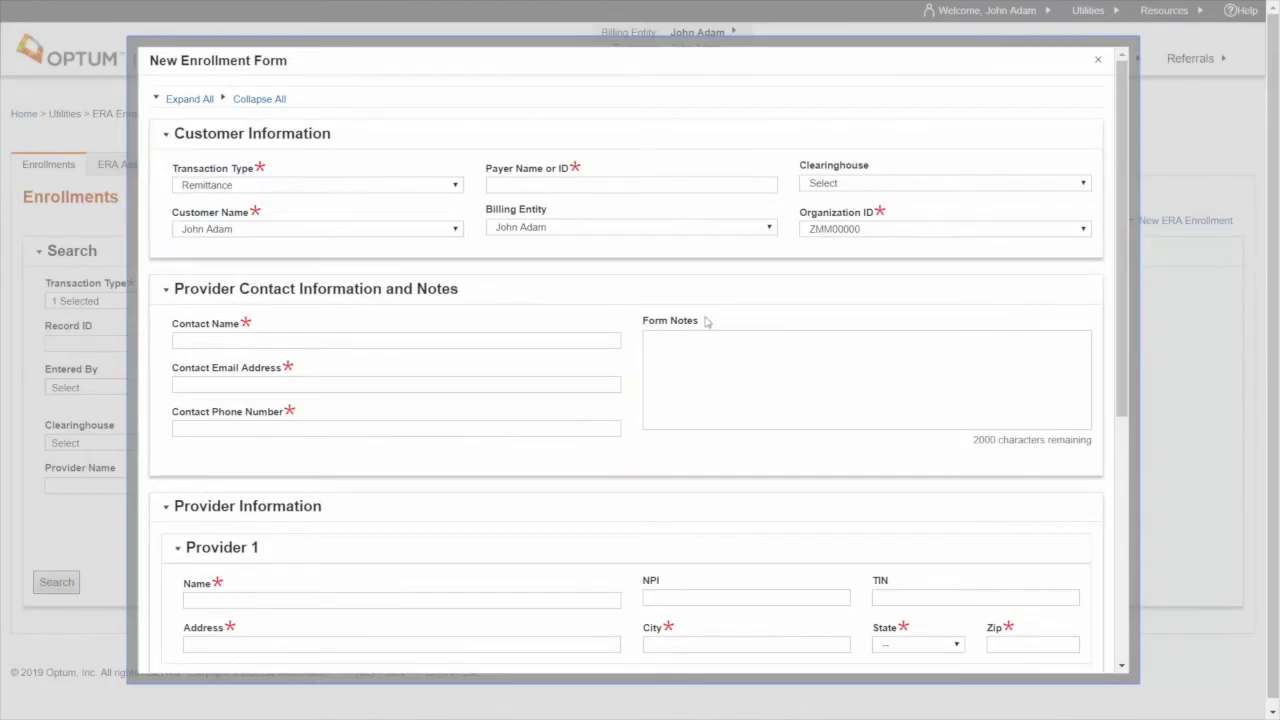
scroll(705, 320, "down", 3)
scroll(837, 494, "down", 2)
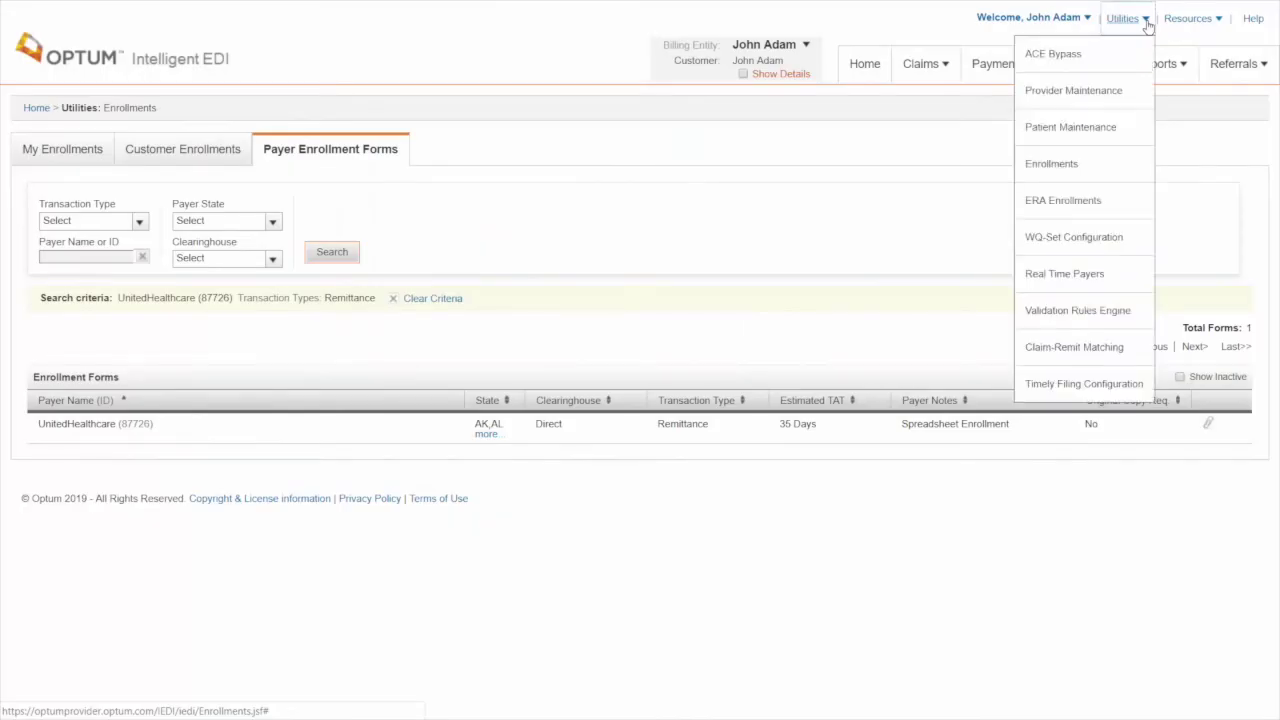
Step: Search submitted ERA enrollments and expand the 04/16/2019 PacificSource record's TIN and NPI statuses
left_click(1063, 200)
left_click(57, 668)
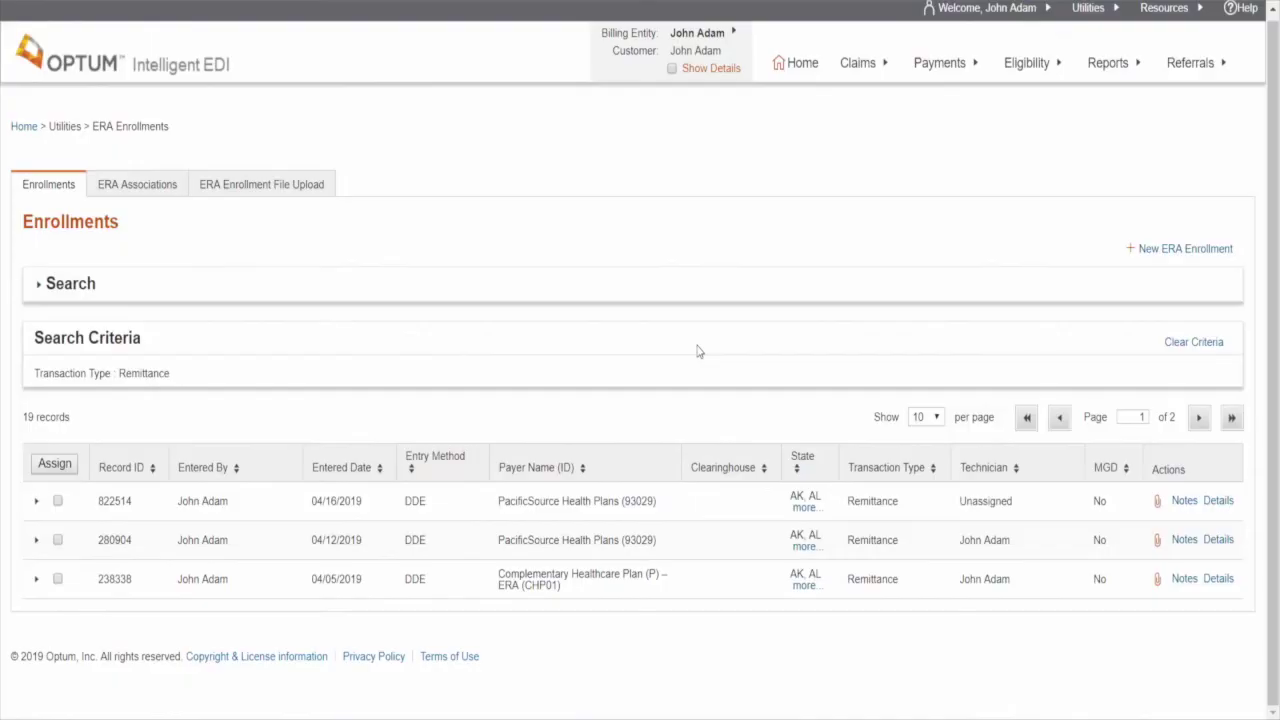
left_click(1218, 500)
scroll(1016, 373, "down", 2)
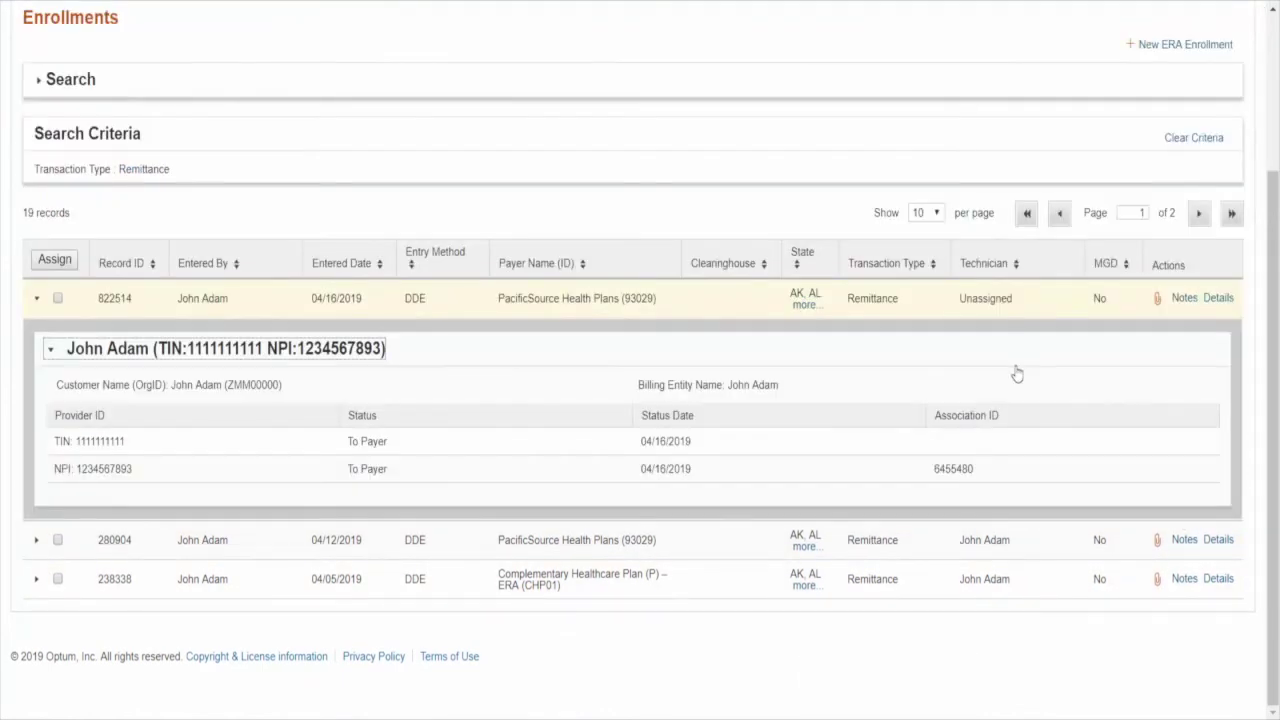